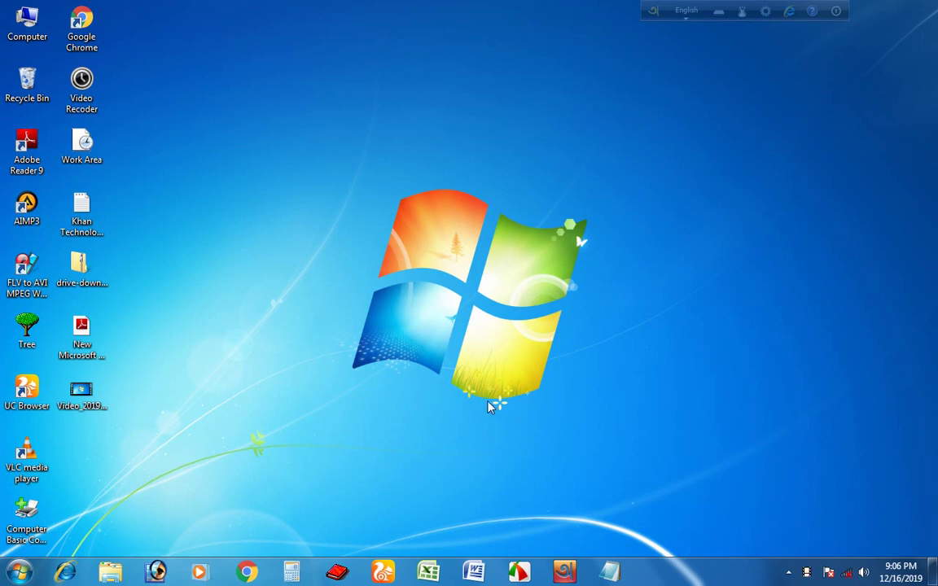
Refresh the desktop and open the Khan Technology Pro file in a maximized Notepad window
right_click(201, 149)
click(230, 193)
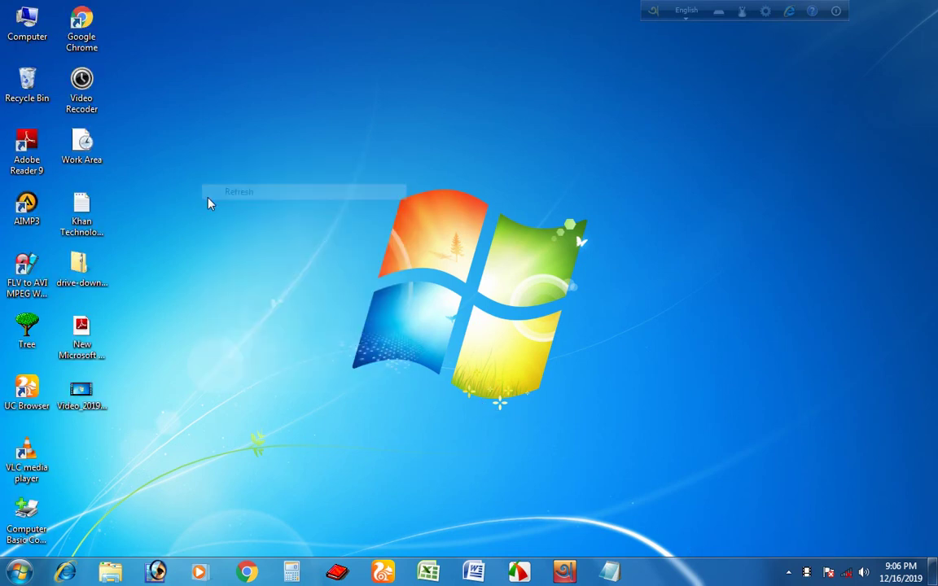
double_click(98, 216)
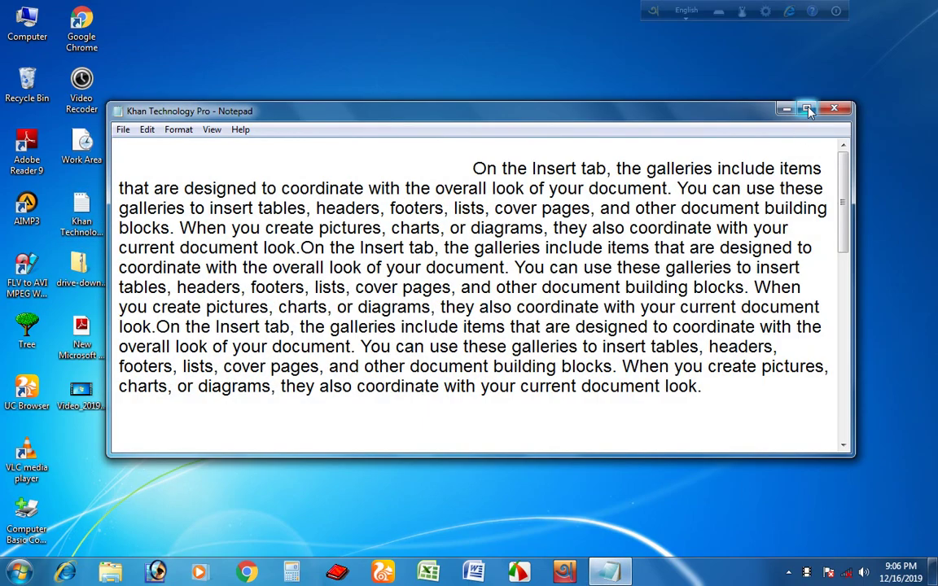
click(807, 109)
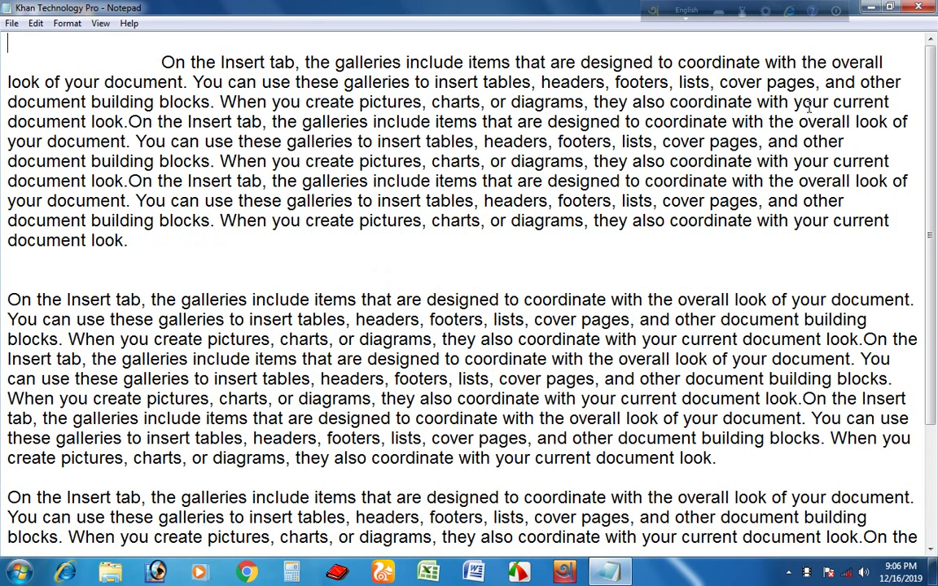
click(11, 23)
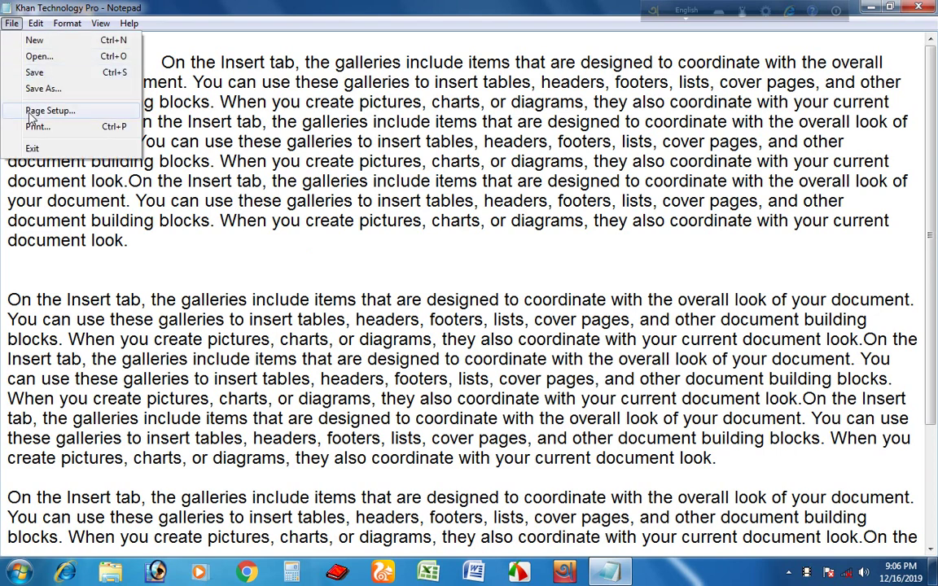
Open Page Setup and select A4 as the paper size
click(33, 111)
drag(158, 24, 481, 83)
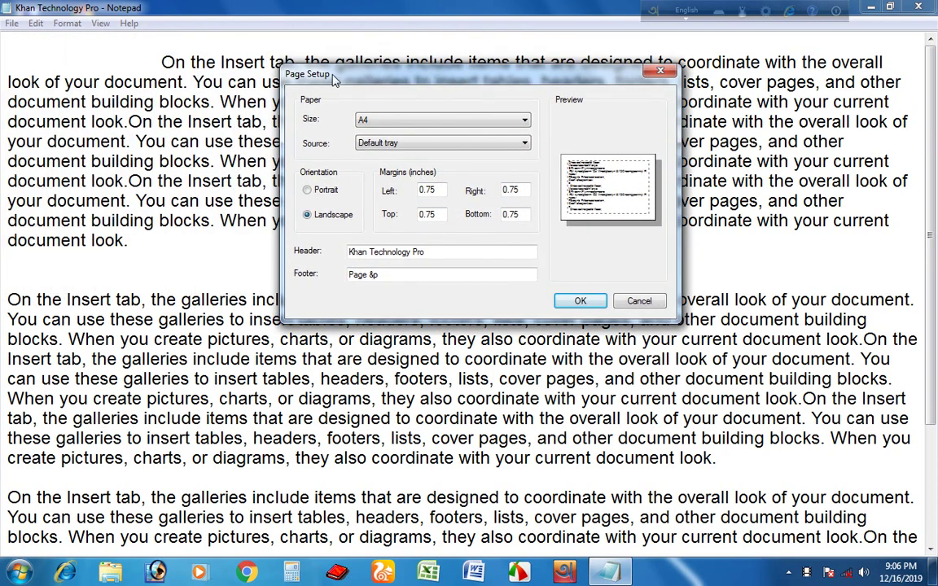
drag(396, 70, 354, 64)
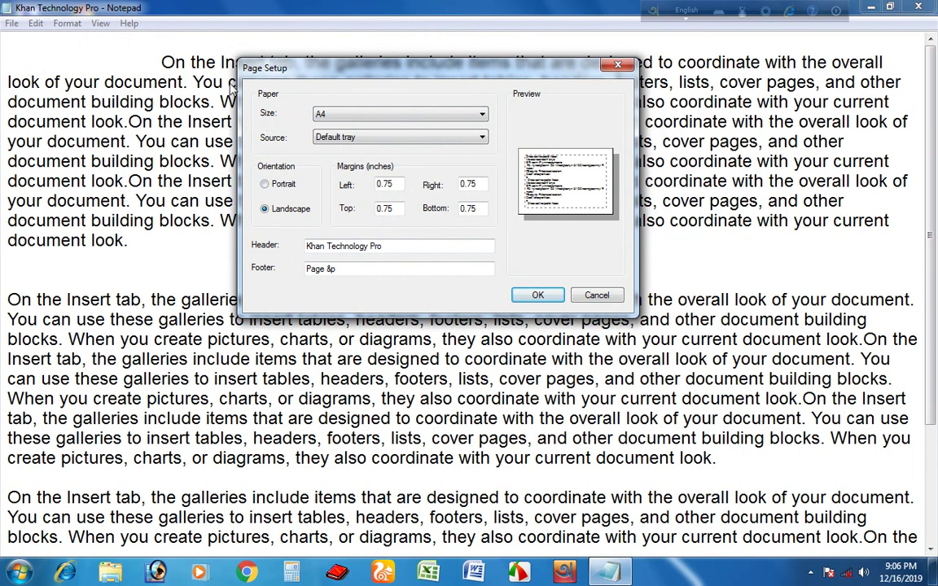
click(481, 118)
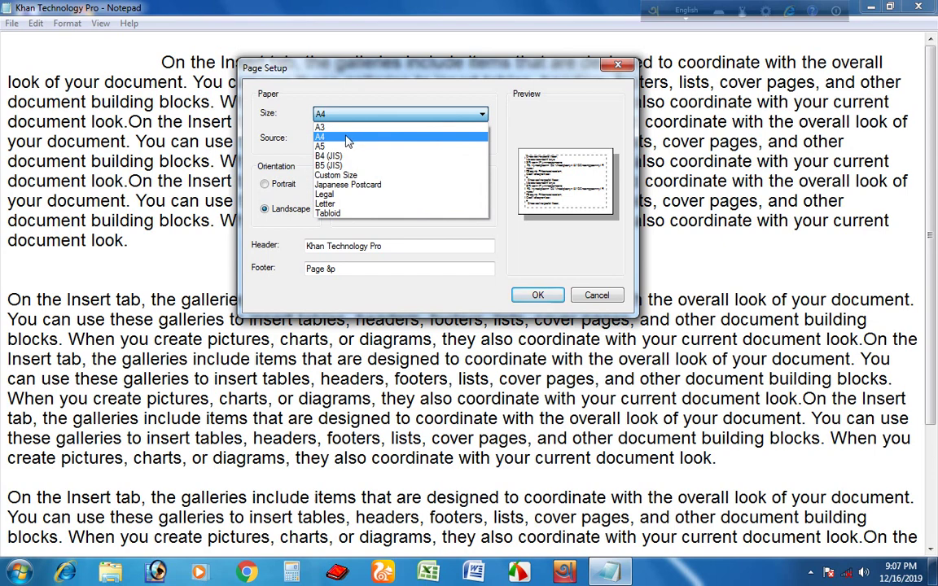
click(348, 140)
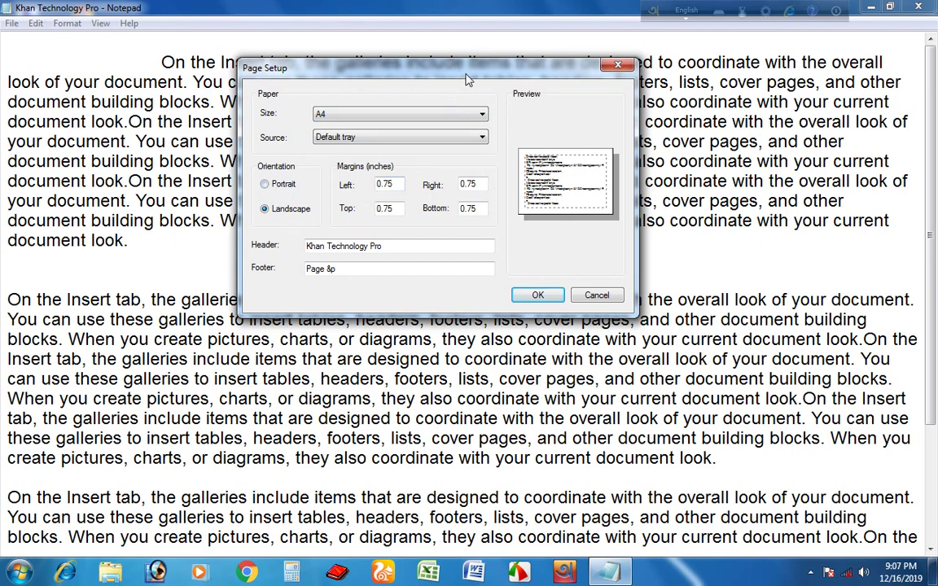
drag(422, 70, 480, 64)
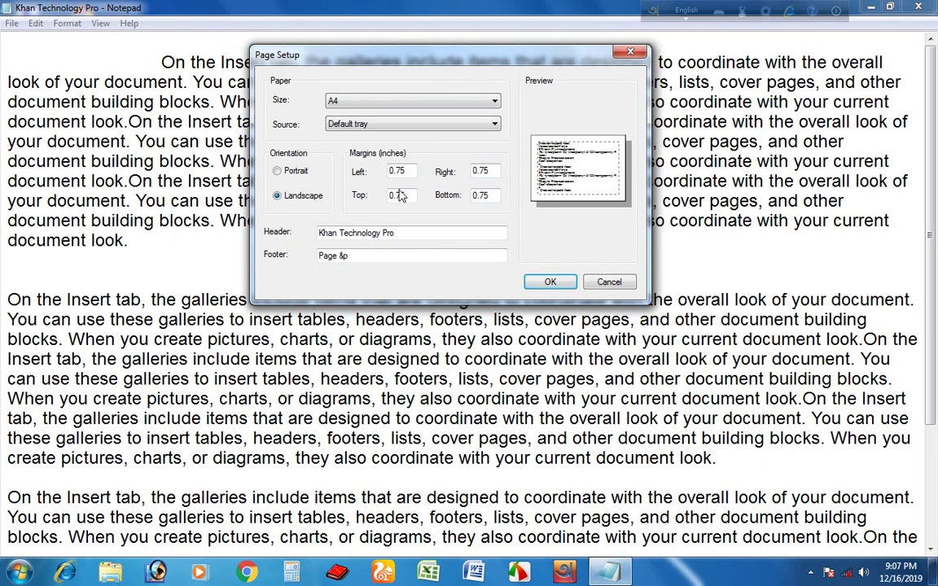
click(278, 171)
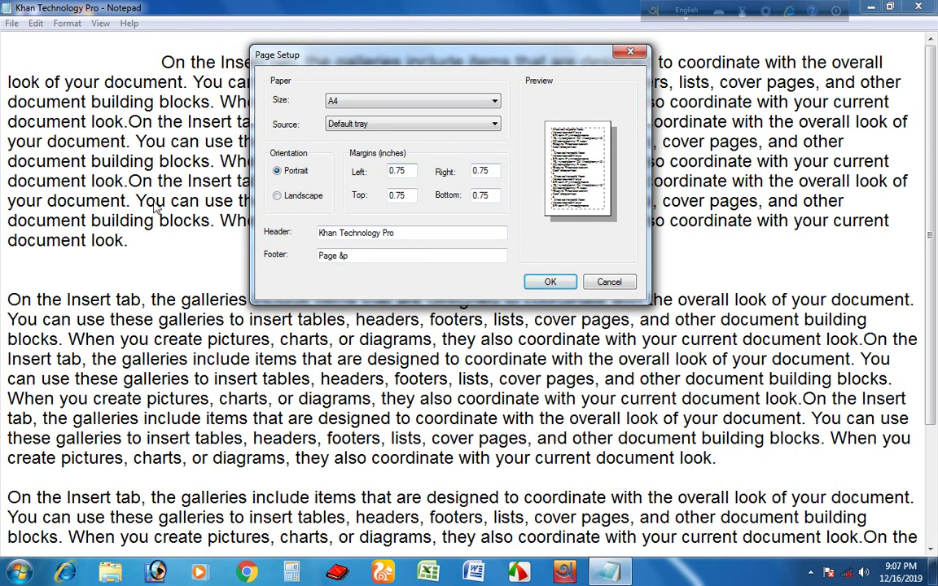
click(278, 196)
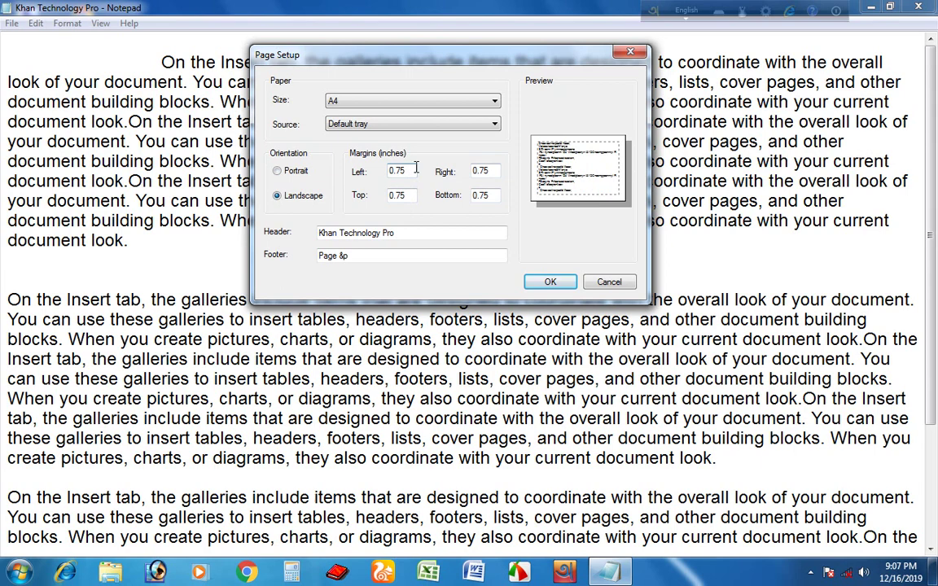
Change both the left and right margins to 0.50 inches
key(BackSpace)
key(BackSpace)
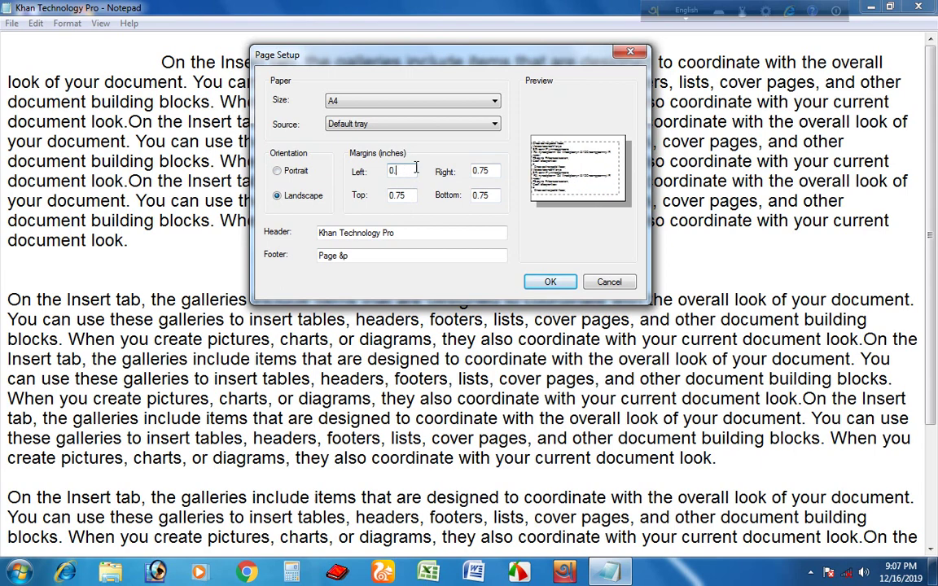
text(50)
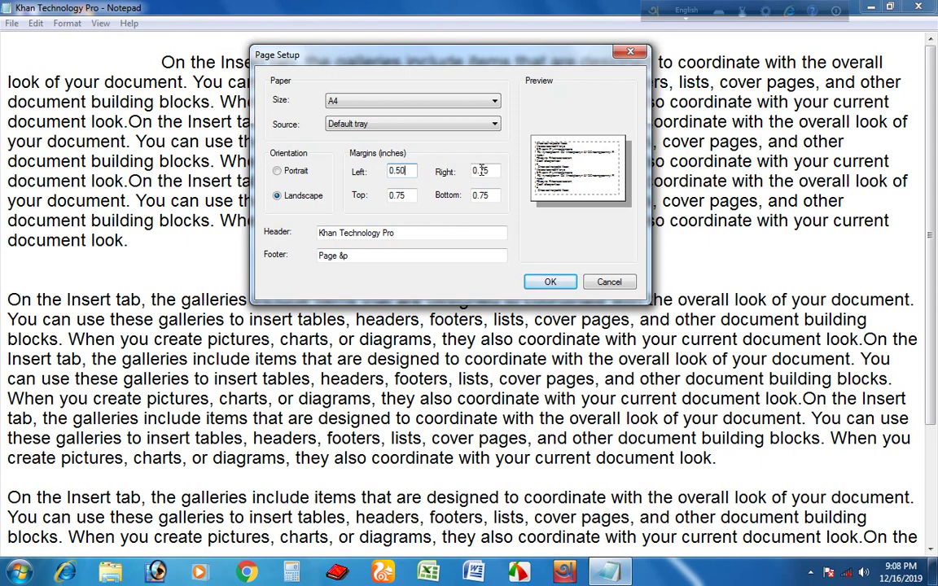
key(Tab)
text(0.50)
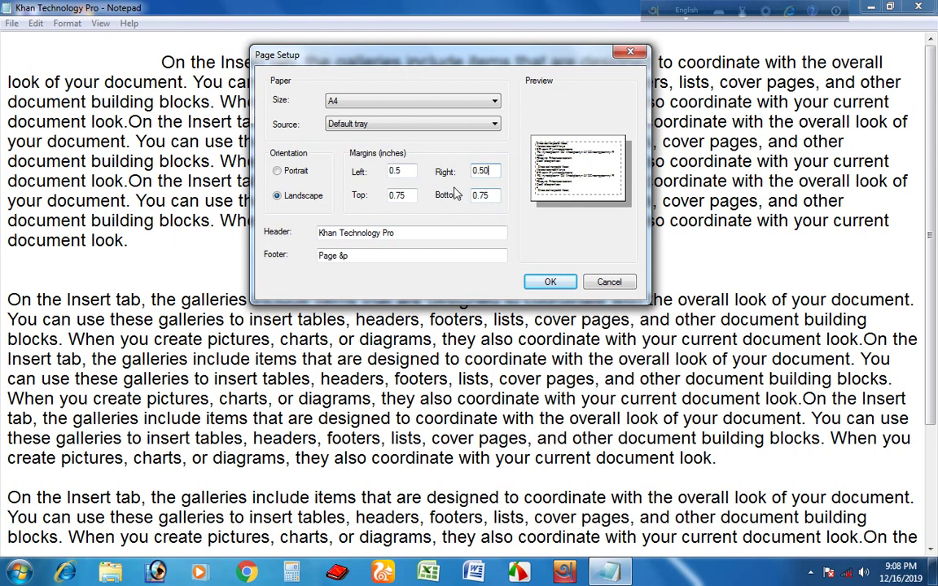
Keep the 'Khan Technology Pro' header and 'Page &p' footer, then confirm the page setup
click(402, 233)
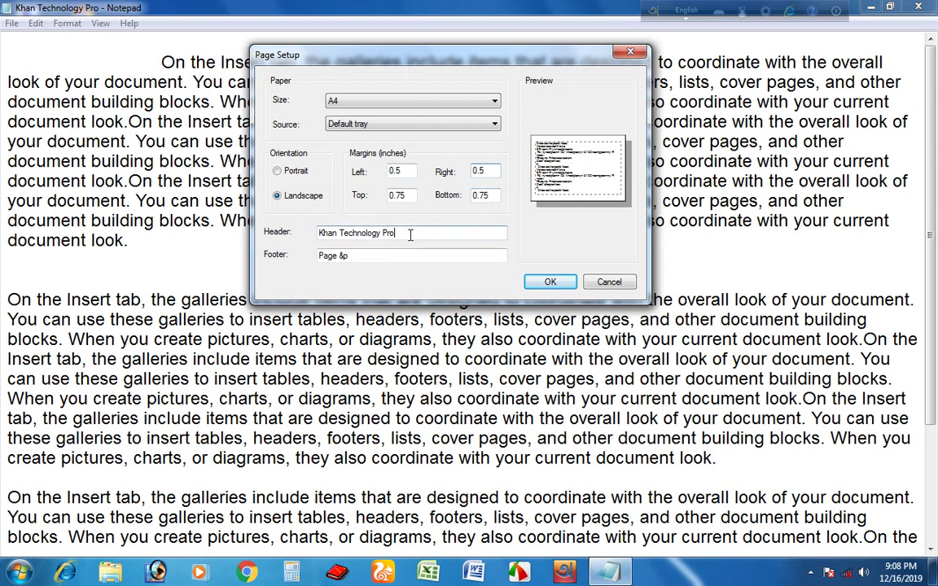
key(ctrl+a)
click(409, 232)
mouse_move(447, 65)
mouse_down()
mouse_move(446, 121)
mouse_move(455, 90)
mouse_up()
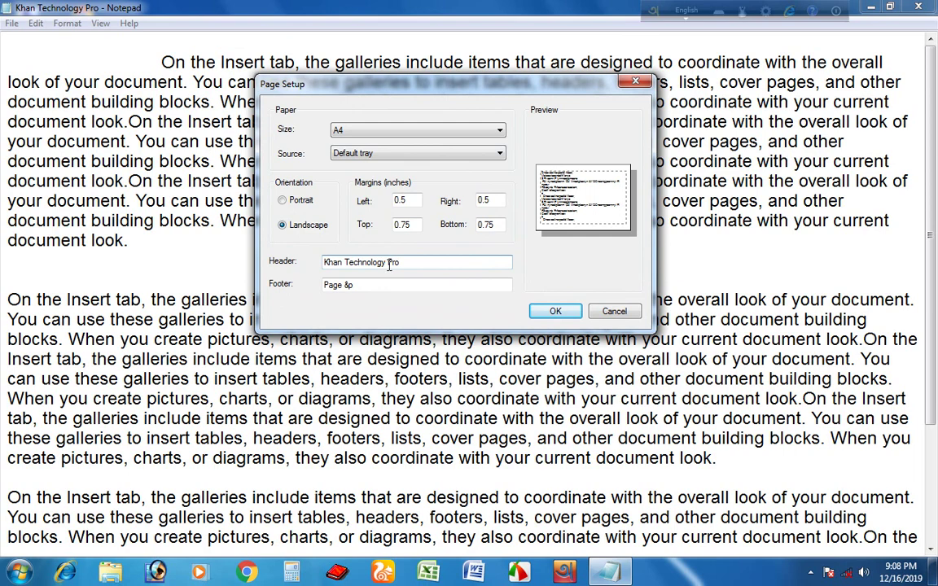
drag(474, 96, 474, 88)
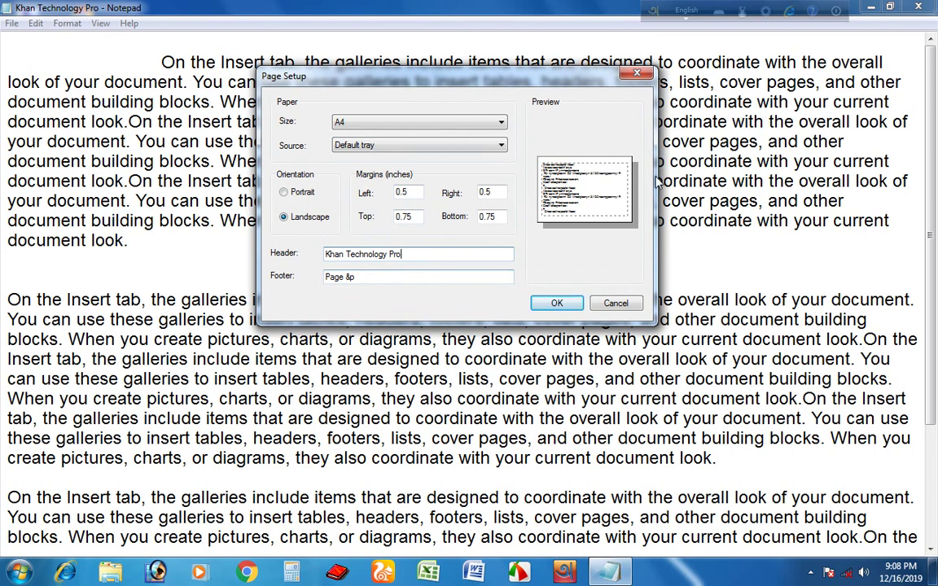
click(684, 280)
mouse_move(480, 84)
mouse_down()
mouse_move(513, 74)
mouse_move(438, 73)
mouse_up()
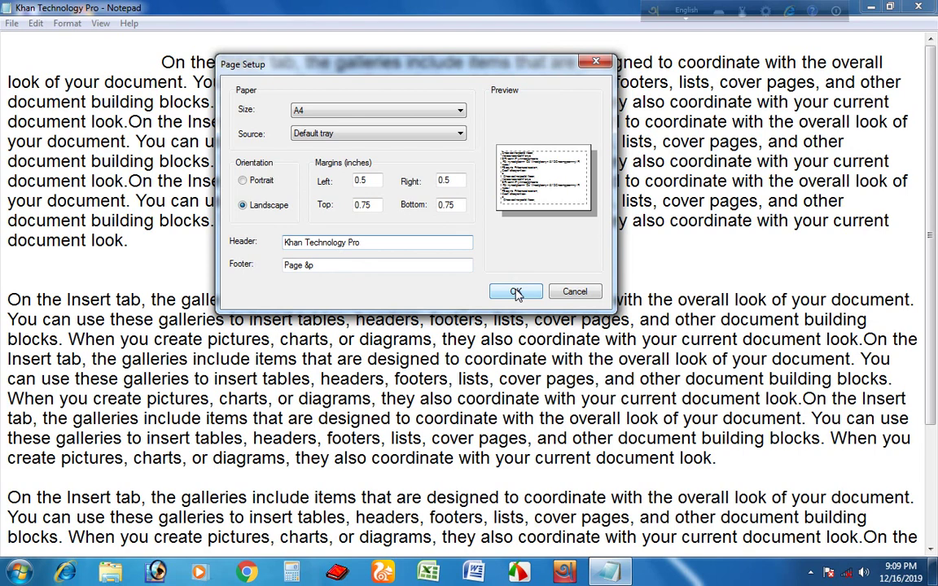
click(516, 293)
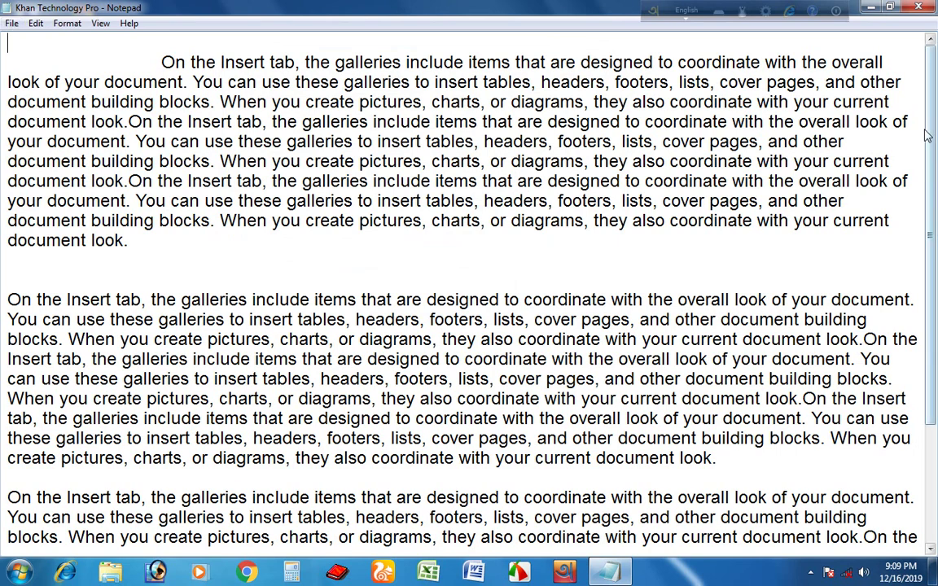
mouse_move(931, 130)
mouse_down()
mouse_move(934, 171)
mouse_move(934, 134)
mouse_up()
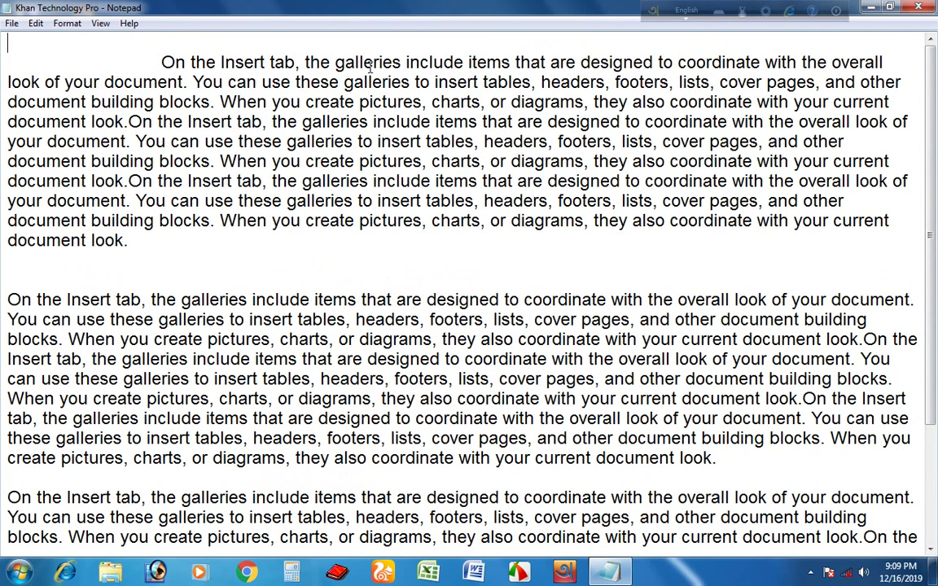
scroll(455, 244, down, 3)
scroll(454, 241, up, 3)
Print the document using the Microsoft XPS Document Writer printer
click(12, 25)
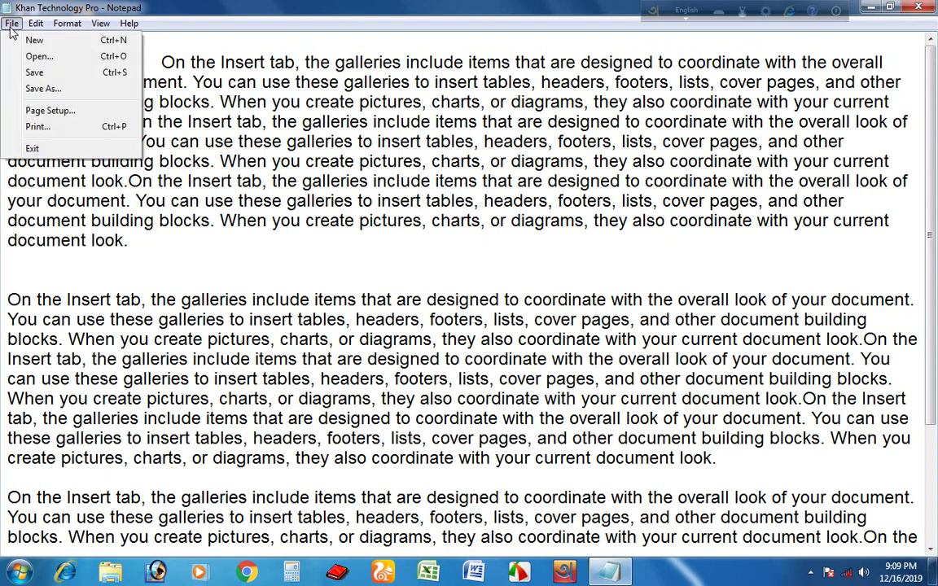
click(37, 127)
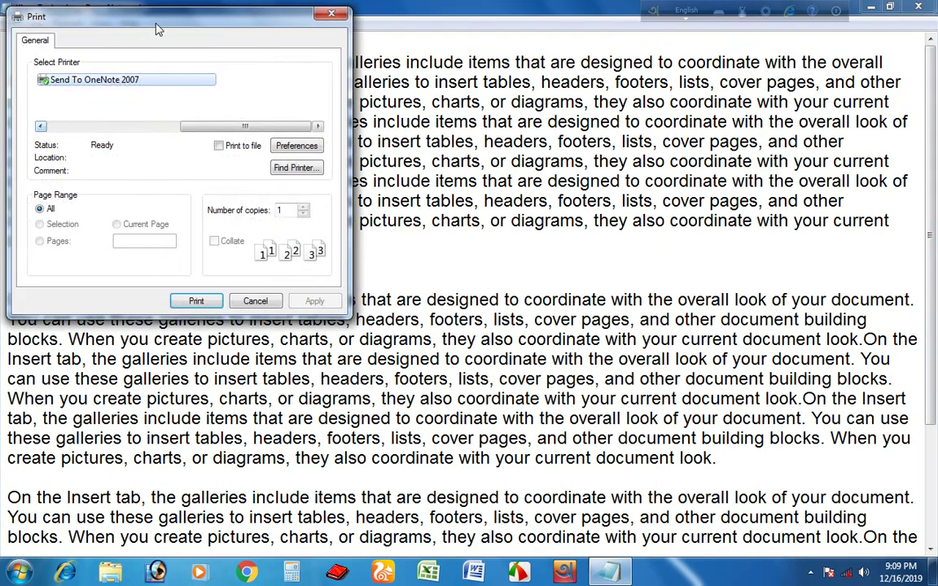
drag(145, 20, 317, 71)
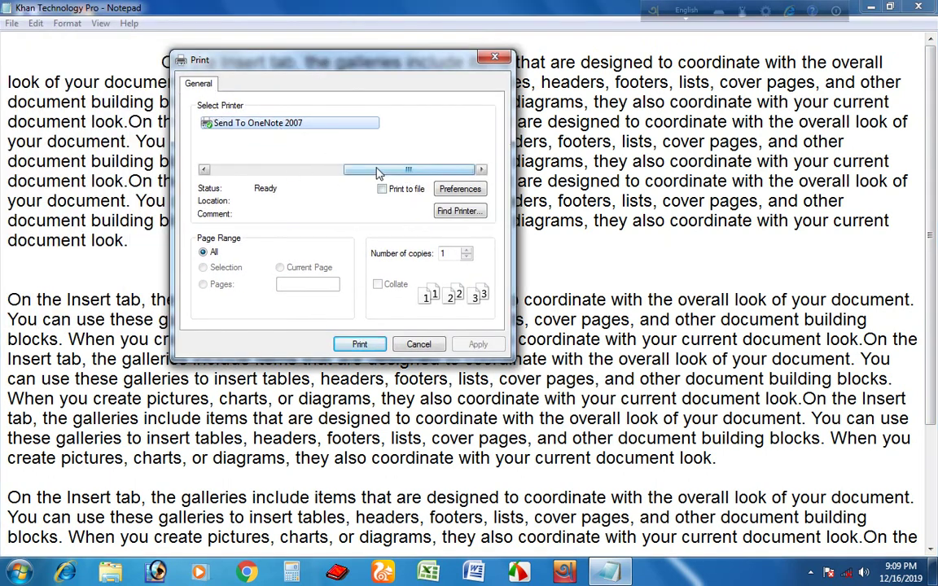
drag(376, 169, 251, 176)
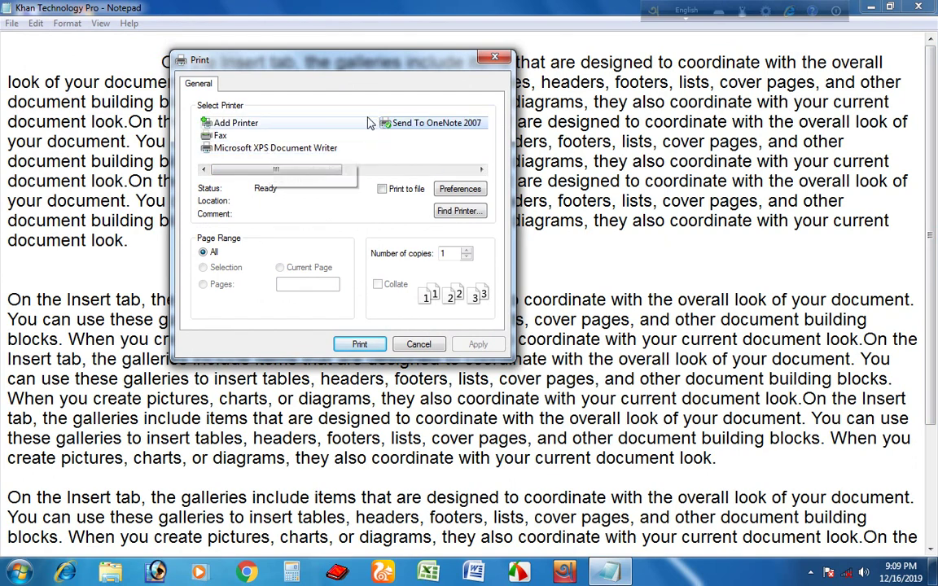
click(266, 151)
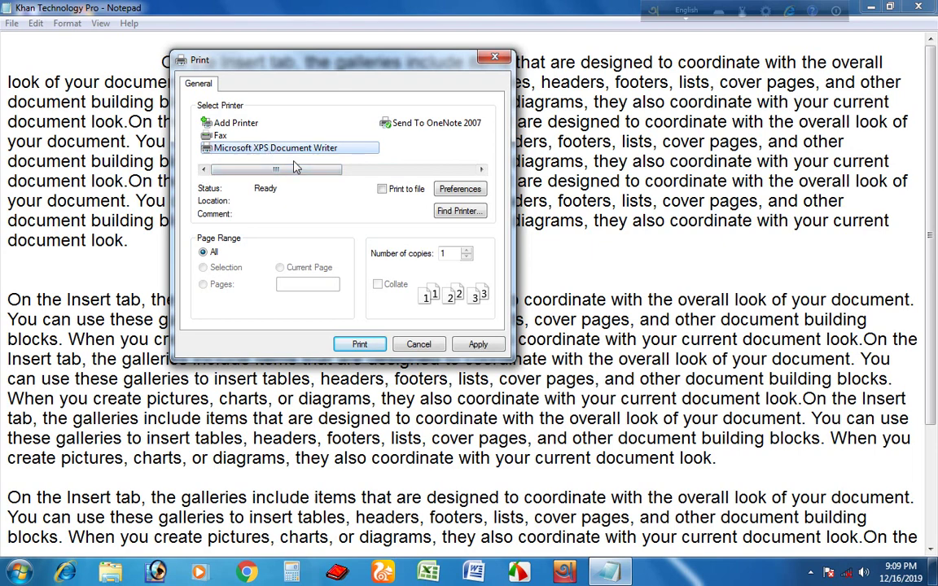
click(478, 344)
click(363, 345)
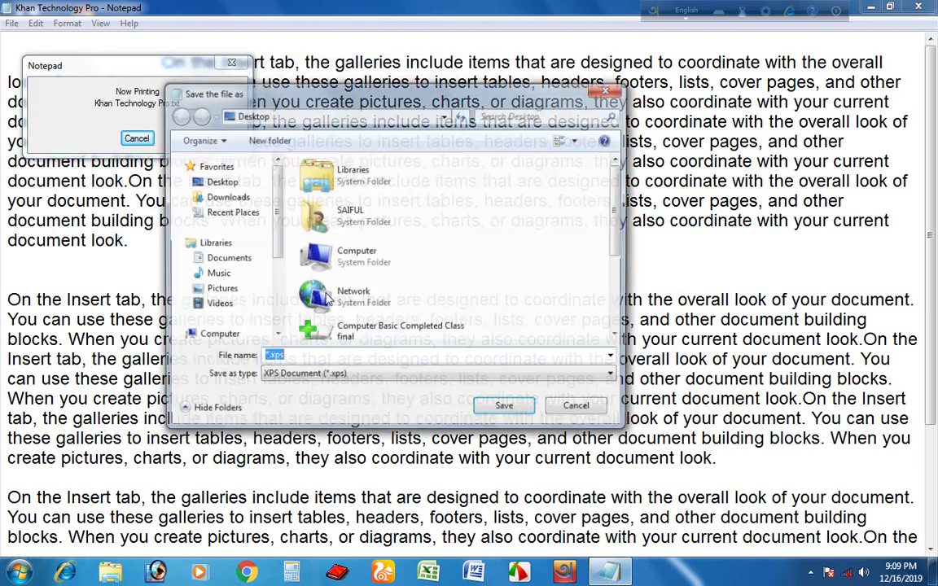
Save the XPS output to the Desktop with the file name 'fast'
drag(318, 97, 328, 91)
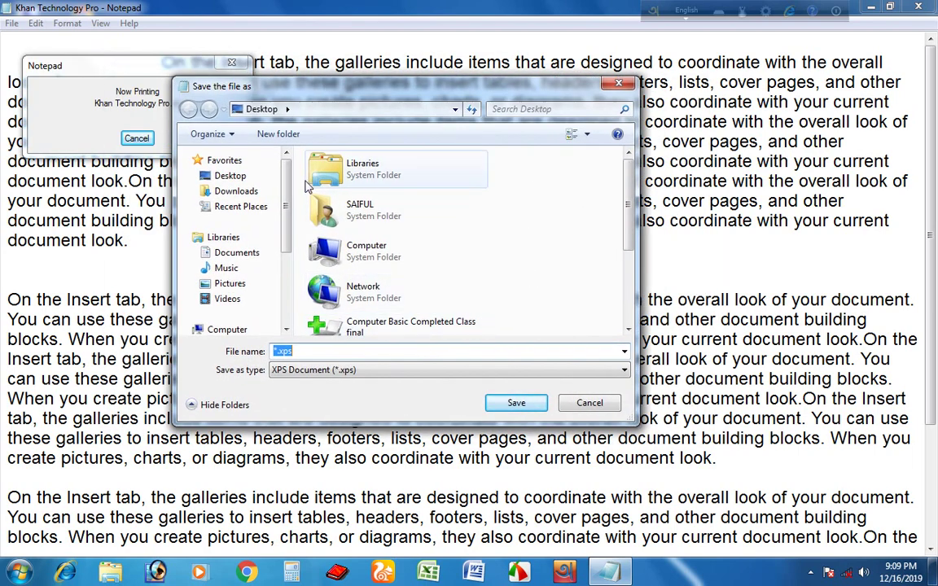
click(233, 179)
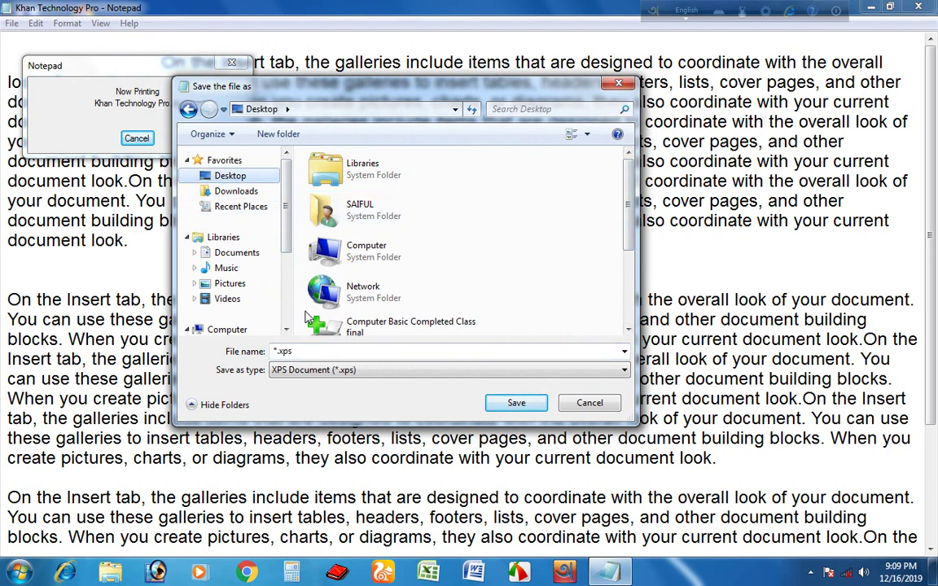
click(235, 353)
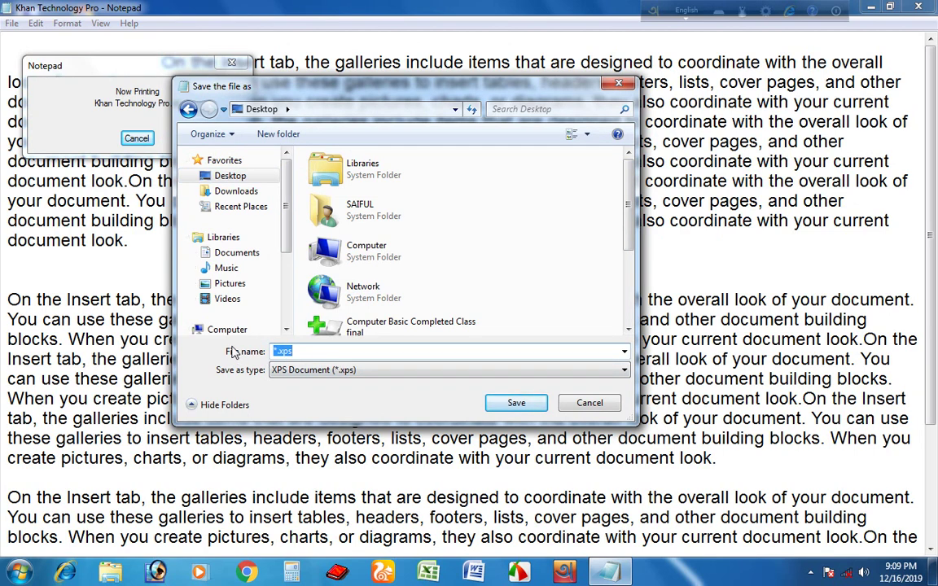
text(fast)
click(511, 410)
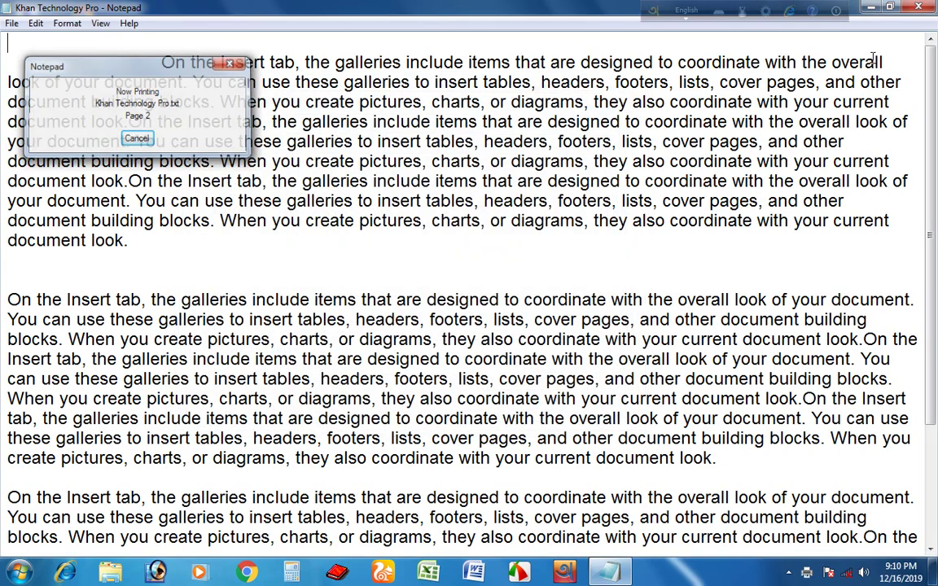
Close Notepad, refresh the desktop, and open fast.xps in XPS Viewer
click(929, 8)
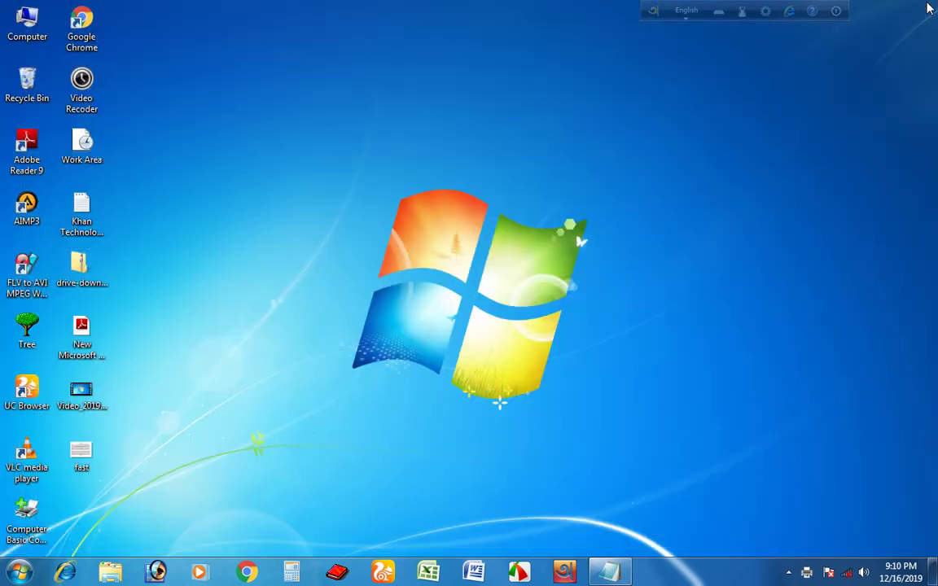
right_click(343, 118)
click(370, 161)
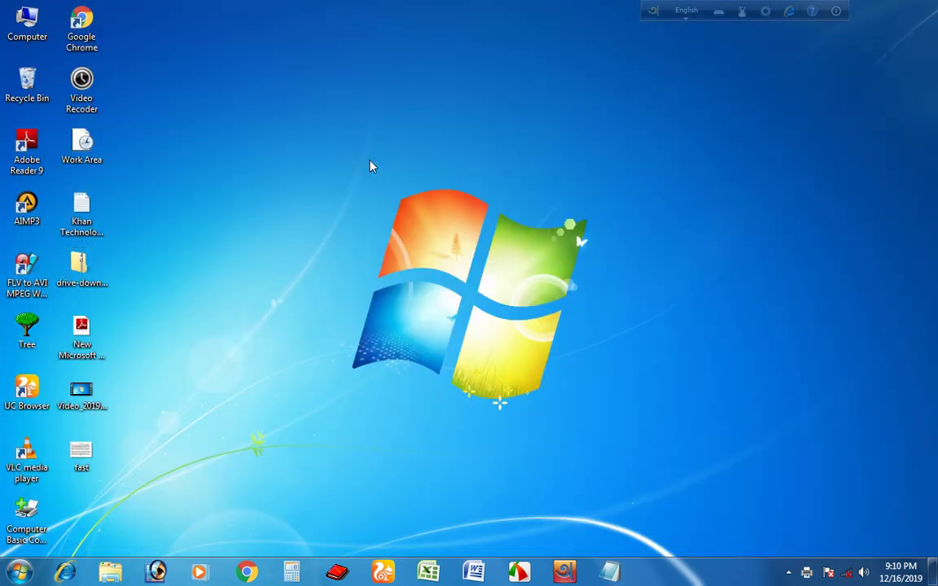
double_click(81, 450)
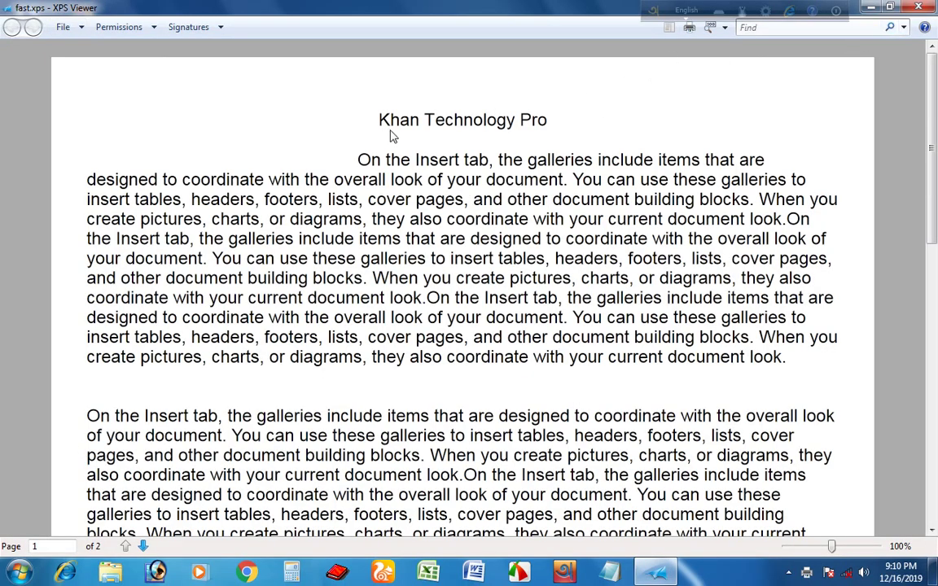
Scroll through both pages of fast.xps checking header and Page 1/Page 2 footers, then close it
drag(933, 122, 935, 225)
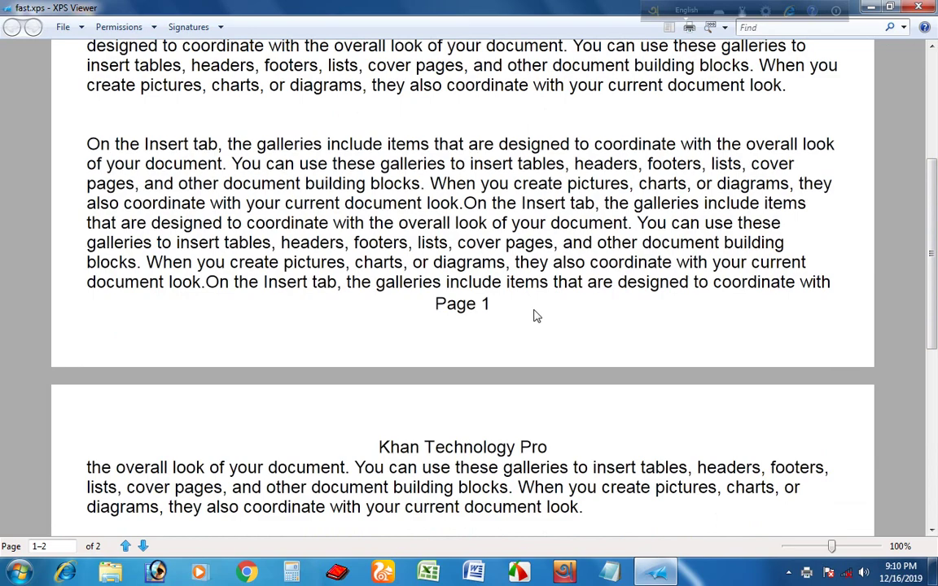
scroll(537, 316, down, 5)
scroll(537, 316, down, 5)
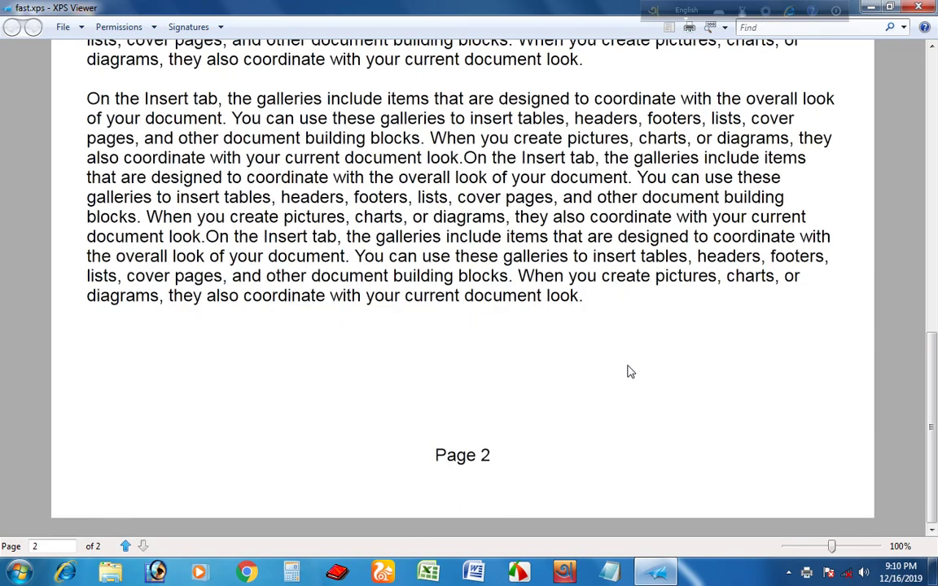
scroll(548, 350, up, 5)
scroll(547, 350, up, 5)
scroll(547, 351, up, 5)
scroll(547, 349, up, 1)
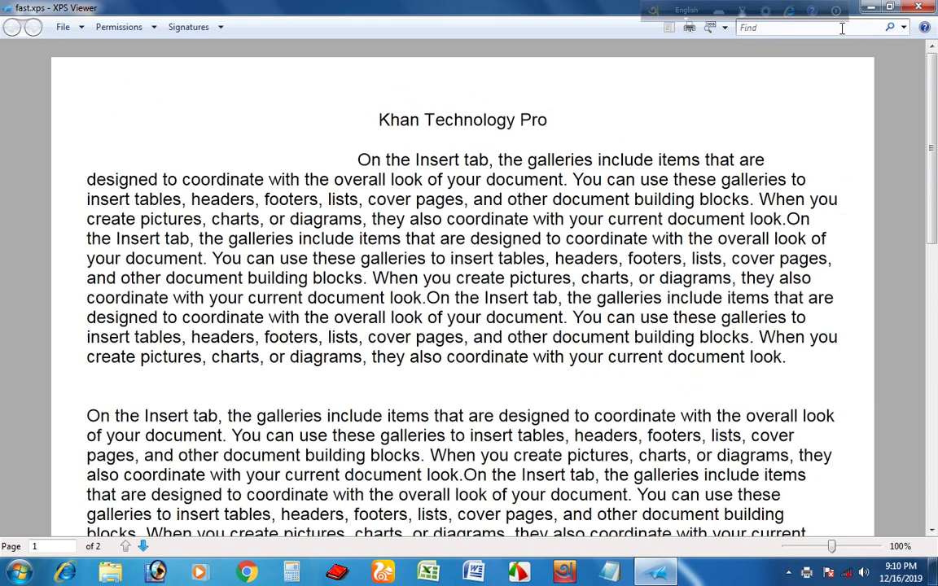
click(920, 8)
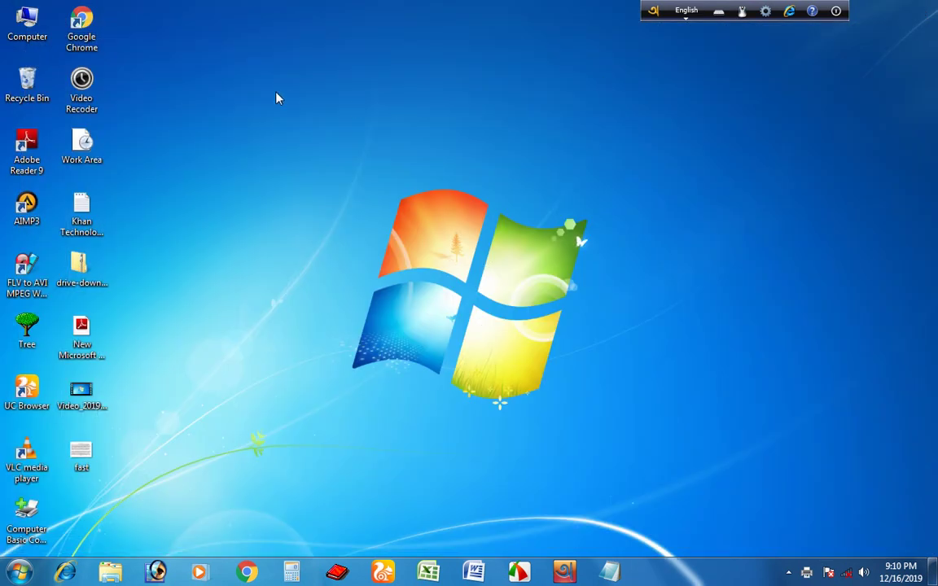